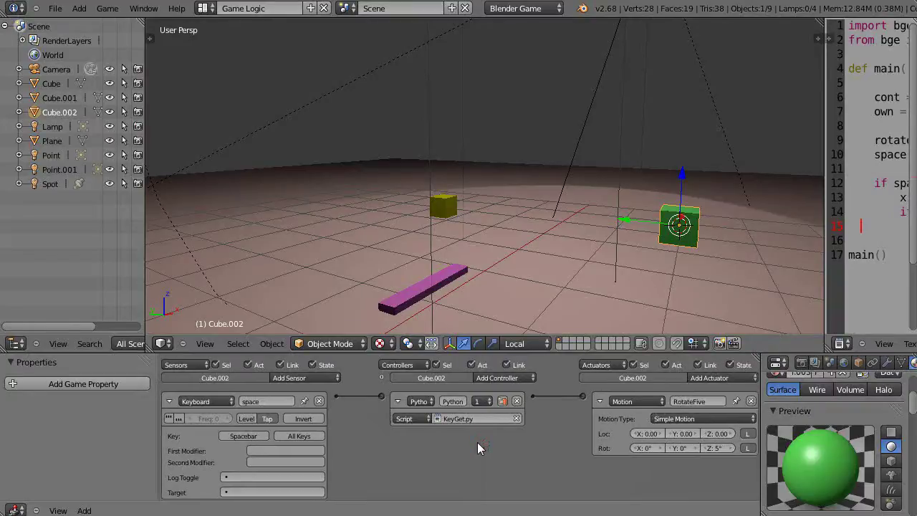
- Run the game briefly and review the sensor, Python controller and motion actuator bricks of Cube.002
{"action": "scroll", "coordinate": [478, 442], "scroll_direction": "up", "scroll_amount": 2}
{"action": "middle_click_drag", "start_coordinate": [484, 454], "coordinate": [485, 482]}
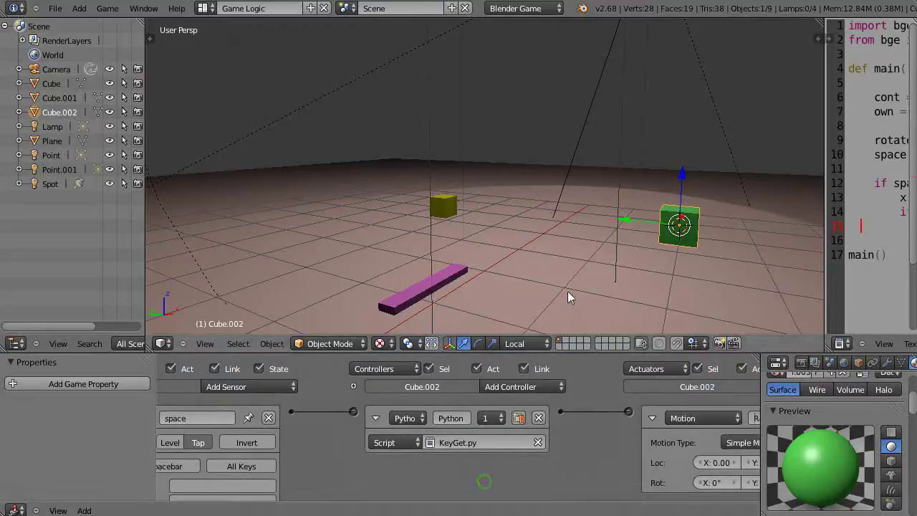
{"action": "key", "text": "p"}
{"action": "key", "text": "Escape"}
{"action": "middle_click_drag", "start_coordinate": [388, 444], "coordinate": [498, 443]}
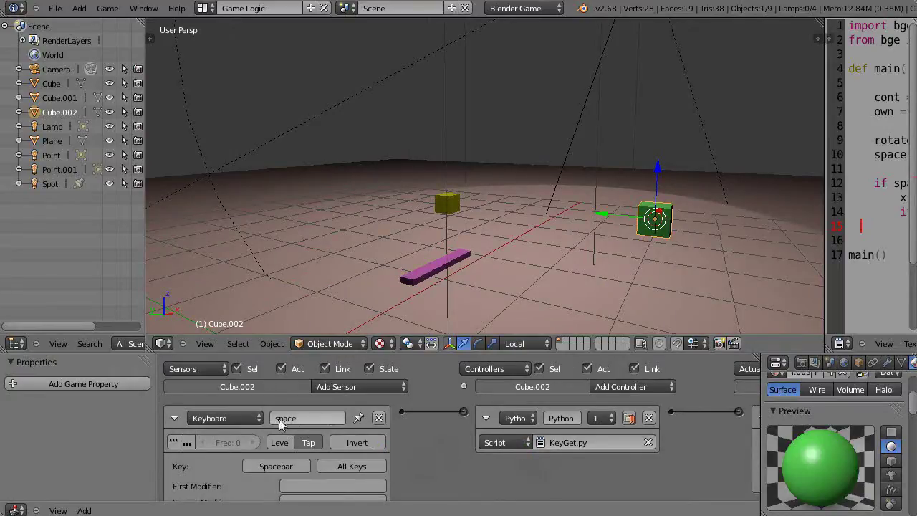
{"action": "middle_click_drag", "start_coordinate": [579, 460], "coordinate": [387, 435]}
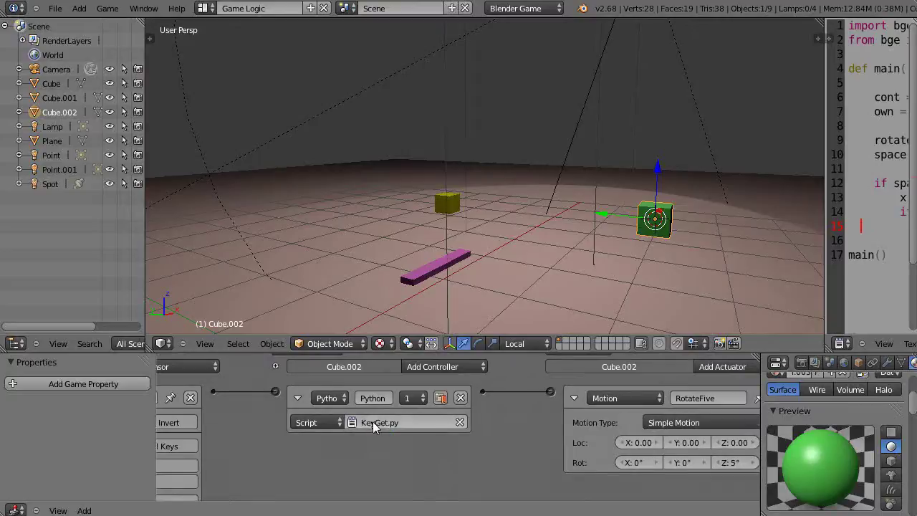
- Replace the Python controller with an And controller linking the space sensor to the RotateFive actuator
{"action": "left_click", "coordinate": [461, 399]}
{"action": "left_click", "coordinate": [432, 366]}
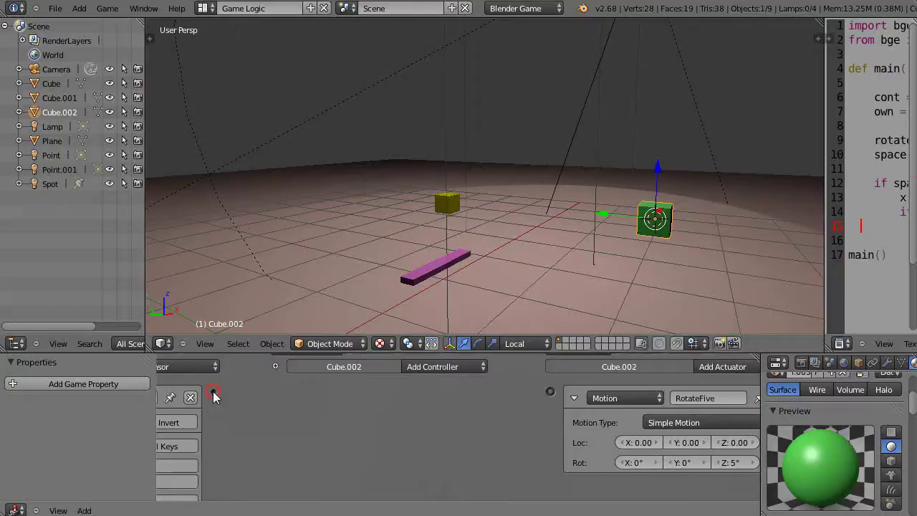
{"action": "left_click_drag", "start_coordinate": [213, 391], "coordinate": [551, 393]}
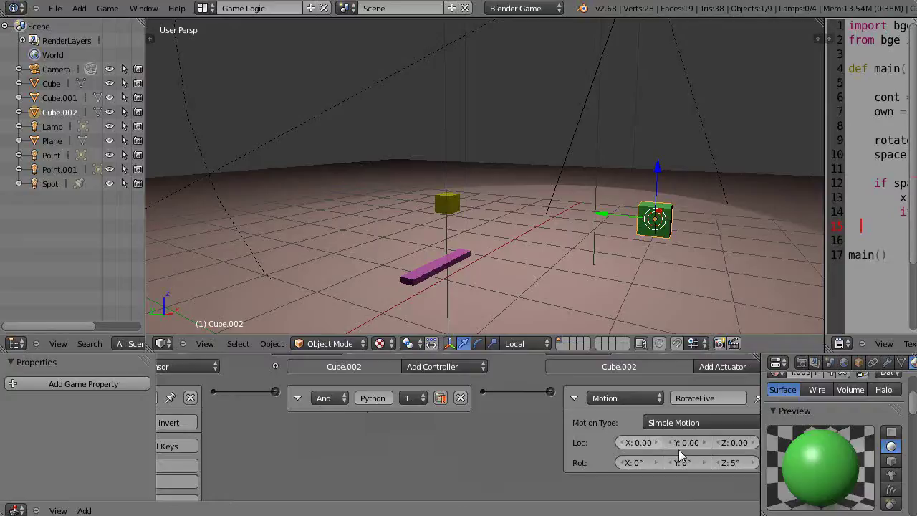
- Run the game and test the green cube's rotation with the spacebar, using the And controller in Tap mode
{"action": "middle_click_drag", "start_coordinate": [368, 456], "coordinate": [515, 446]}
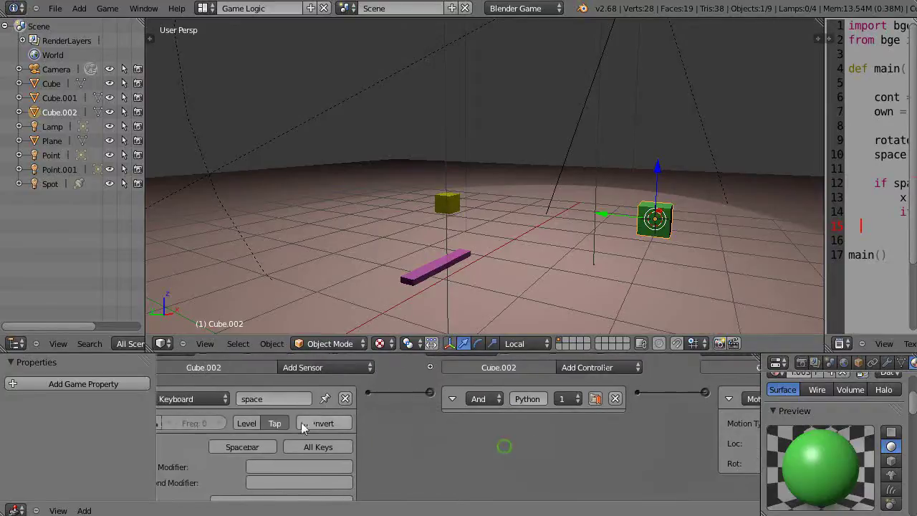
{"action": "middle_click_drag", "start_coordinate": [419, 457], "coordinate": [169, 447]}
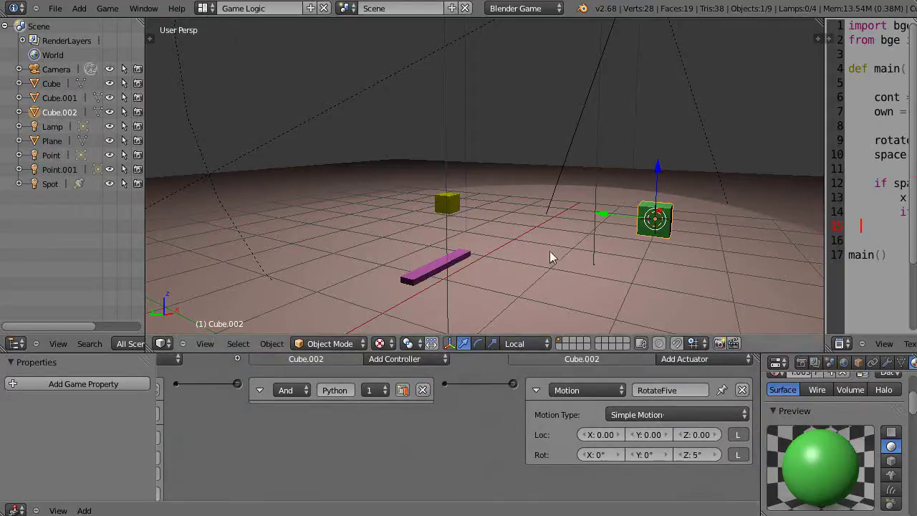
{"action": "key", "text": "p"}
{"action": "key", "text": "space"}
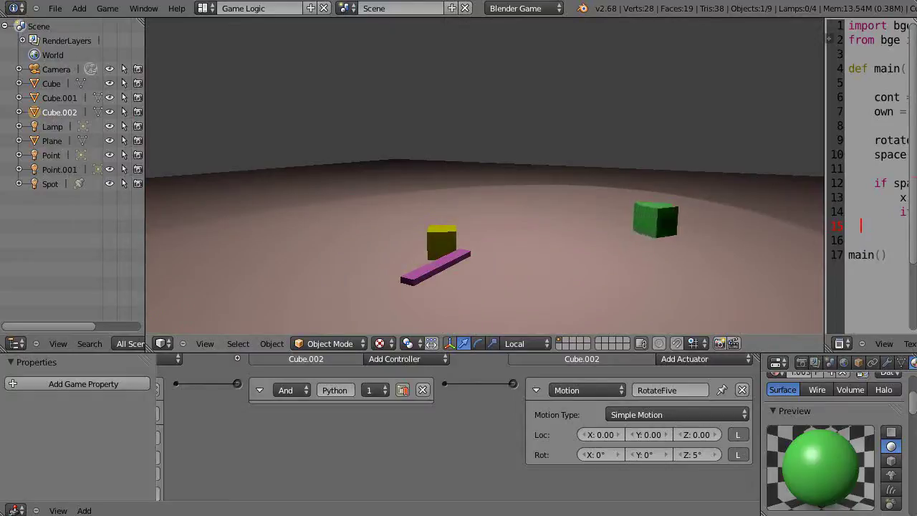
{"action": "key", "text": "Escape"}
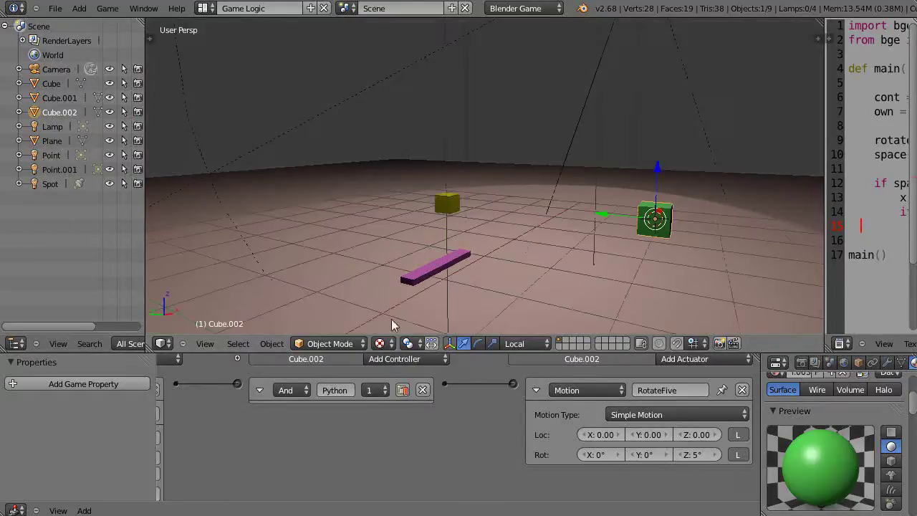
- Enable true level triggering and disable Tap on the space sensor, and run the game to test it
{"action": "middle_click_drag", "start_coordinate": [334, 477], "coordinate": [561, 466]}
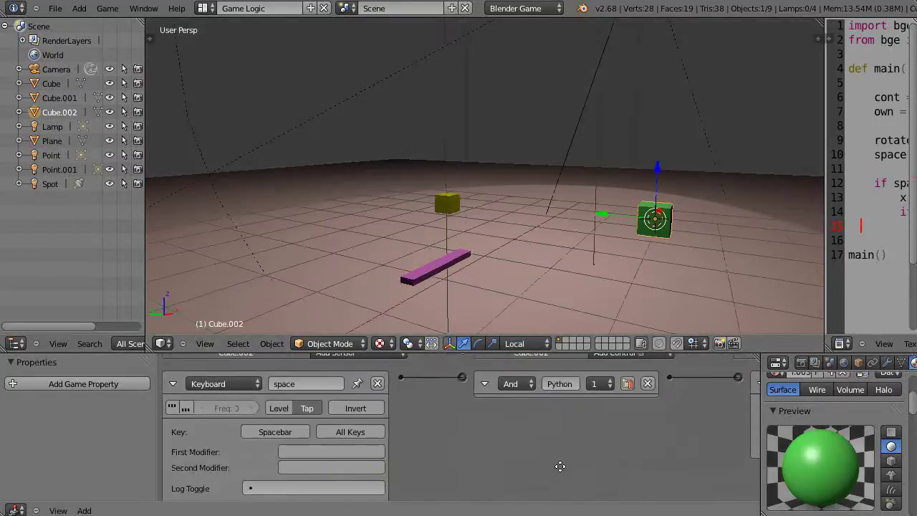
{"action": "left_click", "coordinate": [172, 408]}
{"action": "left_click", "coordinate": [310, 408]}
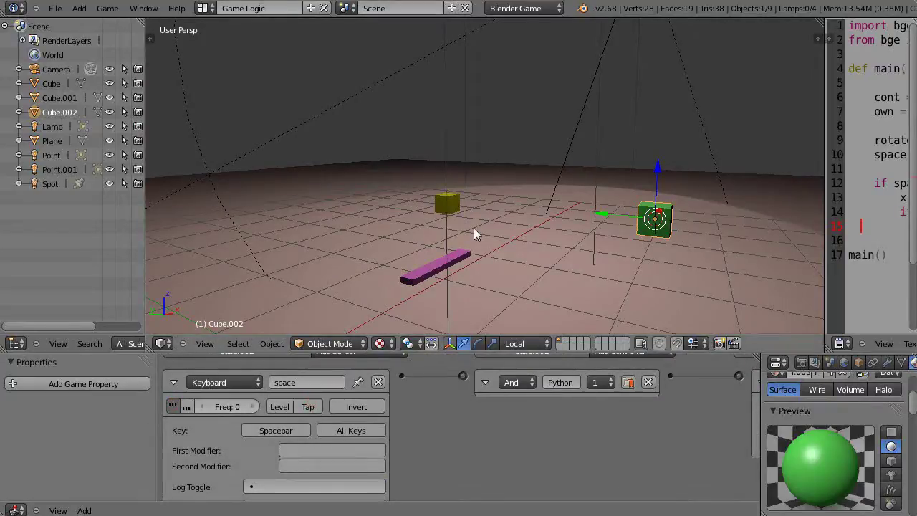
{"action": "key", "text": "p"}
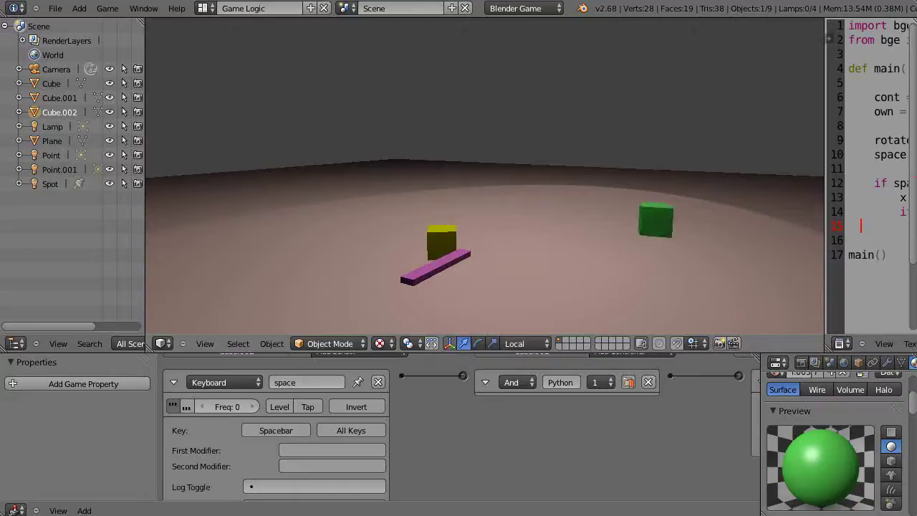
{"action": "key", "text": "Escape"}
- Replace the And controller of Cube.002 with a Python controller running the KeyGet.py script
{"action": "scroll", "coordinate": [516, 409], "scroll_direction": "down", "scroll_amount": 2}
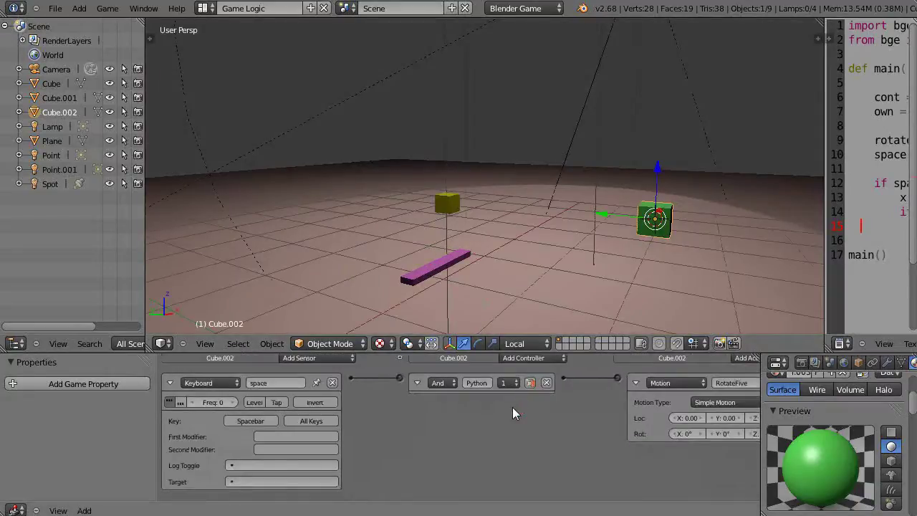
{"action": "scroll", "coordinate": [512, 407], "scroll_direction": "down", "scroll_amount": 2}
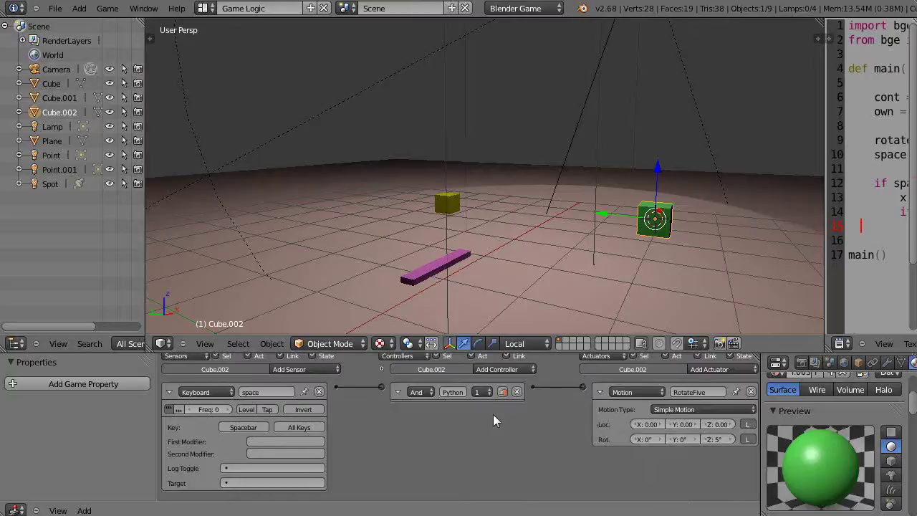
{"action": "scroll", "coordinate": [493, 414], "scroll_direction": "up", "scroll_amount": 1}
{"action": "left_click", "coordinate": [527, 399]}
{"action": "left_click", "coordinate": [519, 371]}
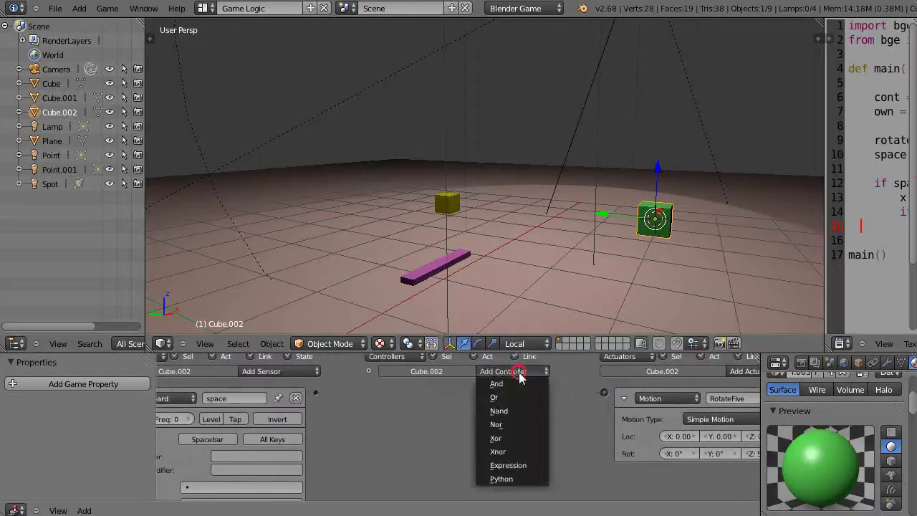
{"action": "left_click", "coordinate": [505, 479]}
{"action": "left_click", "coordinate": [450, 416]}
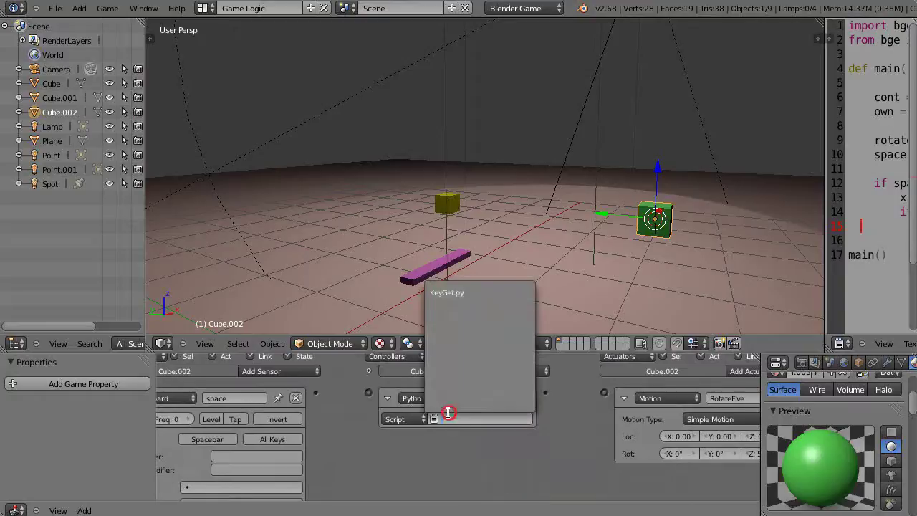
{"action": "left_click", "coordinate": [453, 288]}
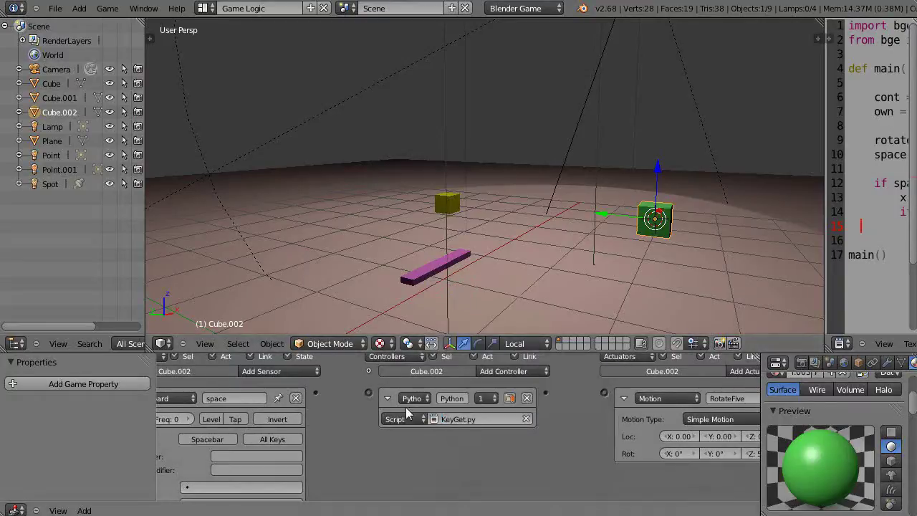
- Link the space sensor to the Python controller, and the controller to the RotateFive actuator
{"action": "left_click_drag", "start_coordinate": [313, 394], "coordinate": [367, 393]}
{"action": "left_click_drag", "start_coordinate": [545, 392], "coordinate": [604, 394]}
{"action": "middle_click_drag", "start_coordinate": [546, 481], "coordinate": [490, 479]}
{"action": "scroll", "coordinate": [614, 434], "scroll_direction": "up", "scroll_amount": 2}
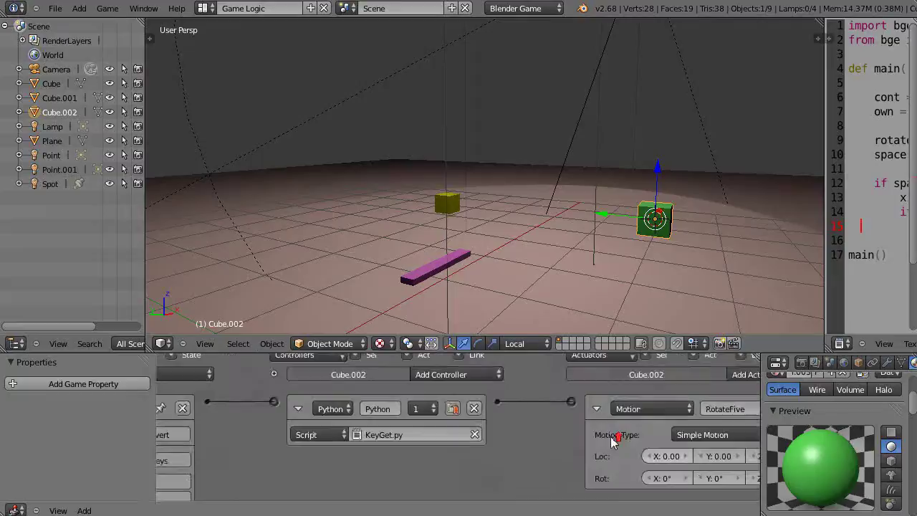
- Enable Tap and turn off true level triggering on the space keyboard sensor
{"action": "scroll", "coordinate": [393, 455], "scroll_direction": "down", "scroll_amount": 3}
{"action": "scroll", "coordinate": [505, 468], "scroll_direction": "up", "scroll_amount": 1}
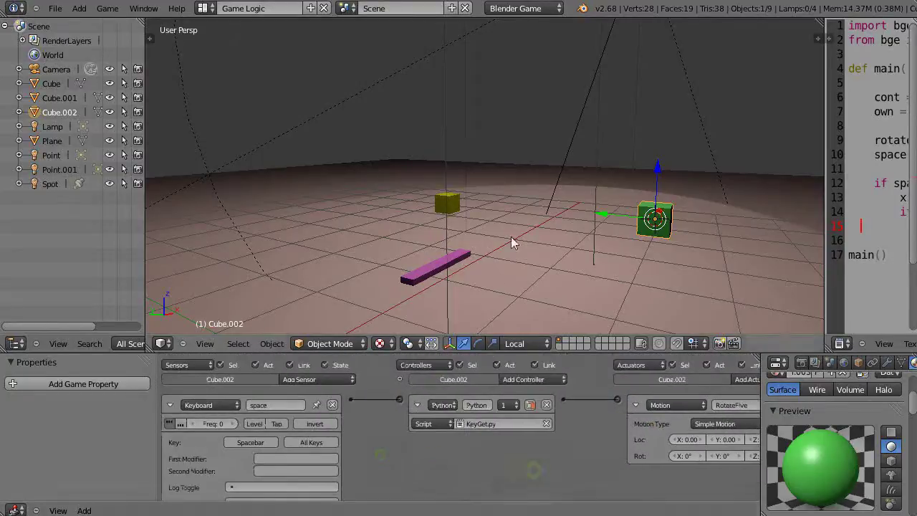
{"action": "left_click", "coordinate": [278, 424]}
{"action": "left_click", "coordinate": [169, 424]}
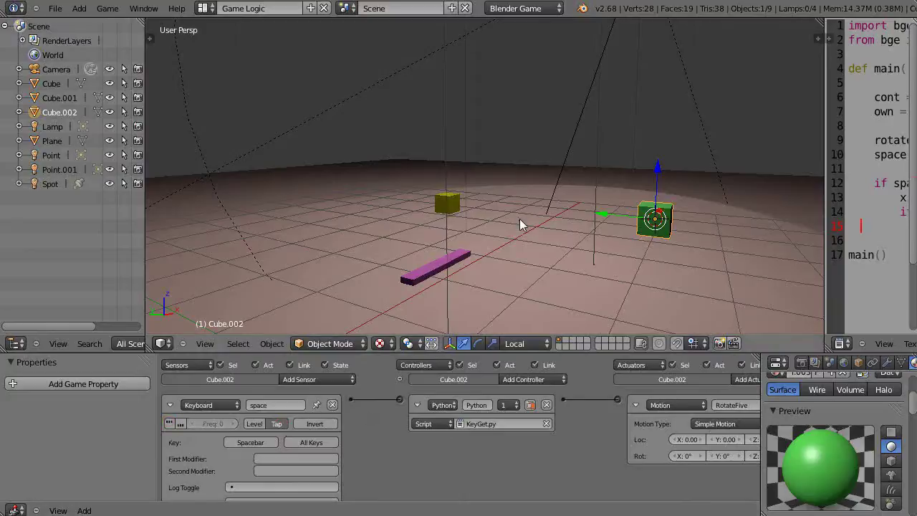
- Run the game and trigger the spacebar repeatedly to test how the Python controller rotates the green cube
{"action": "key", "text": "p"}
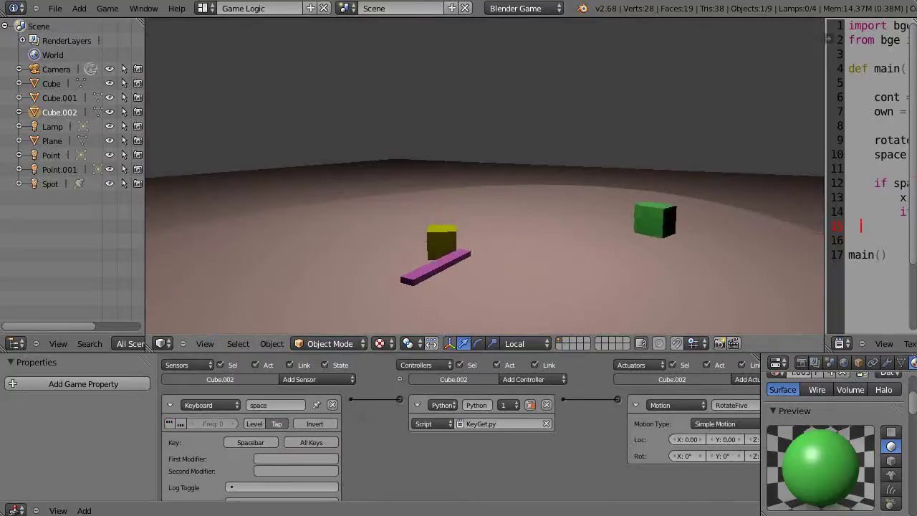
{"action": "key", "text": "space"}
{"action": "key", "text": "space"}
{"action": "key", "text": "space"}
{"action": "key", "text": "space"}
{"action": "key", "text": "space"}
{"action": "key", "text": "space"}
{"action": "key", "text": "space"}
{"action": "key", "text": "space"}
{"action": "key", "text": "space"}
{"action": "key", "text": "space"}
{"action": "key", "text": "space"}
{"action": "key", "text": "space"}
{"action": "key", "text": "space"}
{"action": "key", "text": "Escape"}
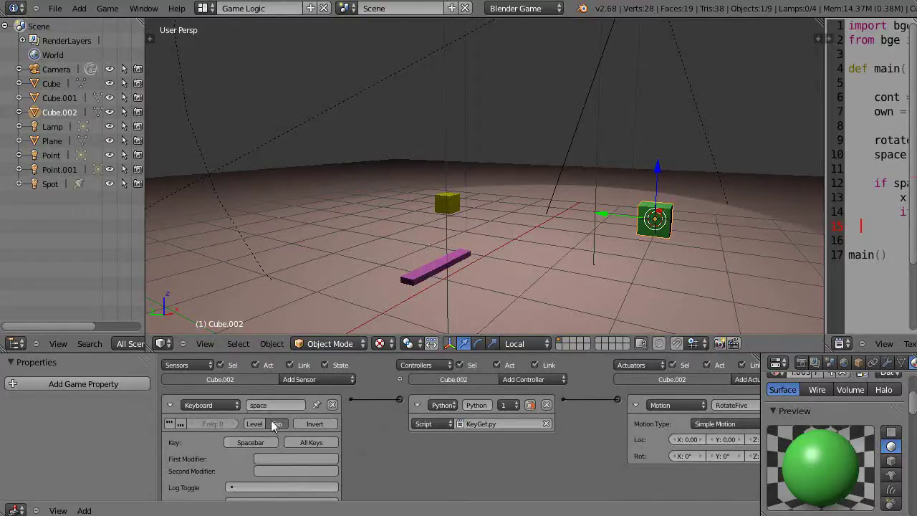
- Maximize the Logic Editor and expand the state settings above the controllers of Cube.002
{"action": "scroll", "coordinate": [436, 432], "scroll_direction": "right", "scroll_amount": 2, "text": "ctrl"}
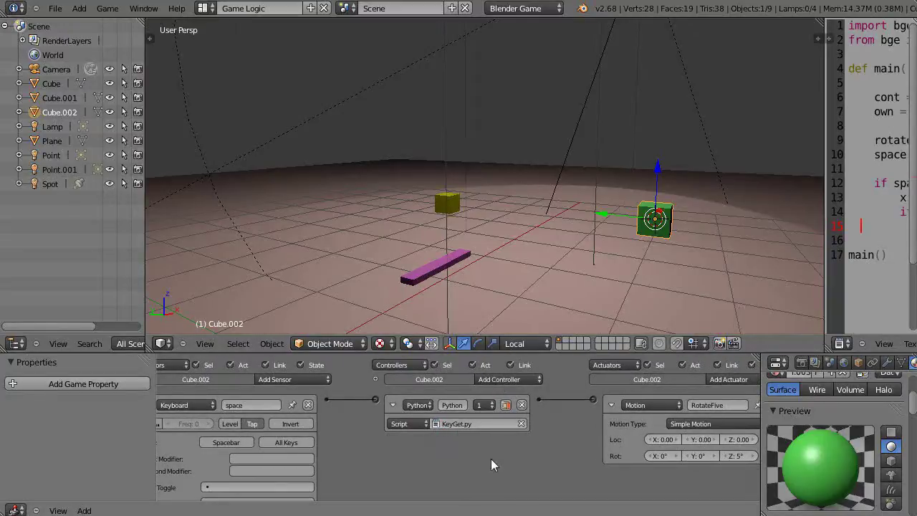
{"action": "key", "text": "ctrl+Up"}
{"action": "scroll", "coordinate": [344, 250], "scroll_direction": "up", "scroll_amount": 5}
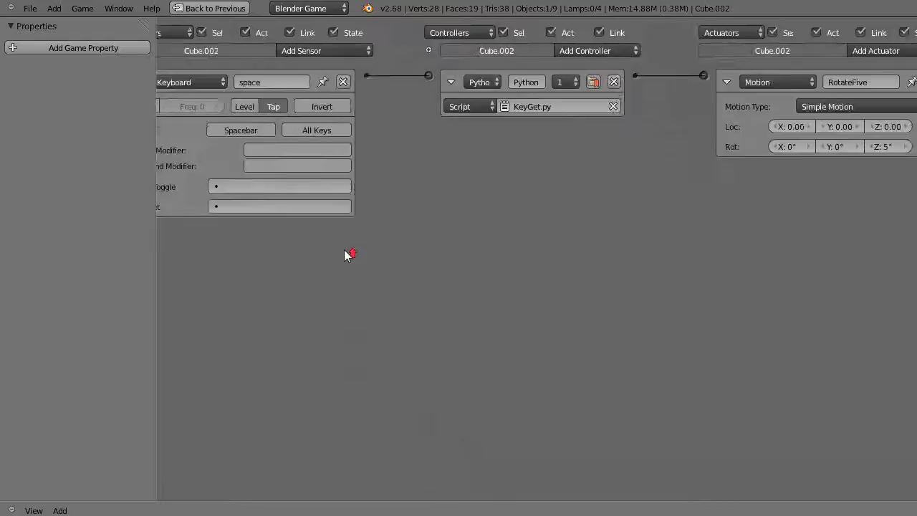
{"action": "middle_click_drag", "start_coordinate": [345, 250], "coordinate": [634, 347]}
{"action": "key", "text": "ctrl+Up"}
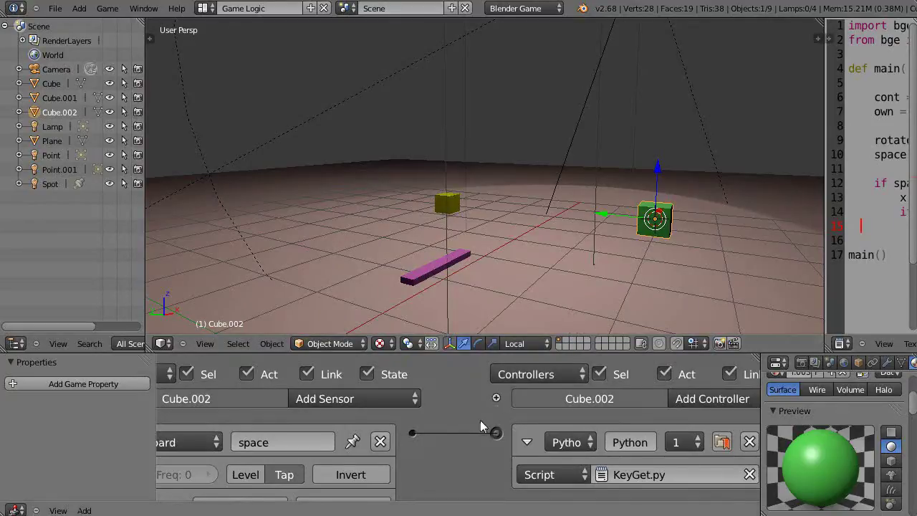
{"action": "key", "text": "ctrl+Up"}
{"action": "scroll", "coordinate": [512, 282], "scroll_direction": "down", "scroll_amount": 3}
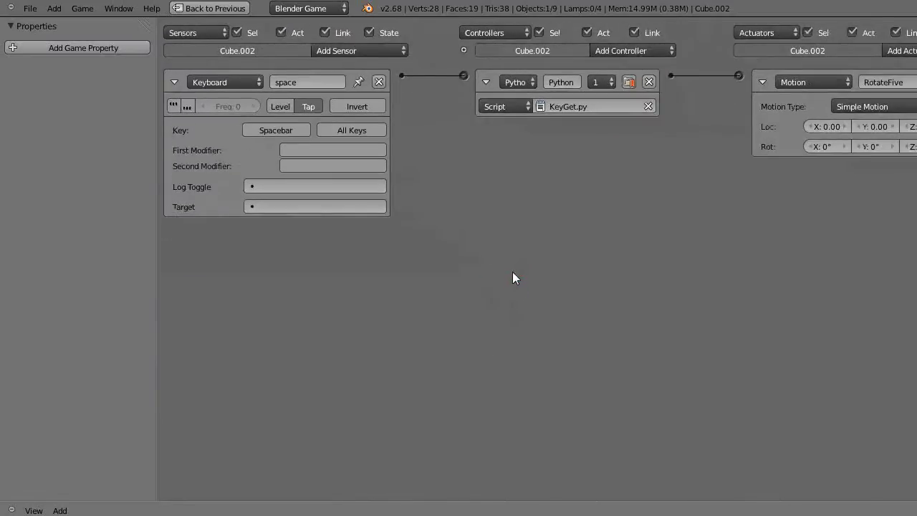
{"action": "middle_click_drag", "start_coordinate": [512, 277], "coordinate": [626, 342]}
{"action": "left_click", "coordinate": [667, 343]}
{"action": "left_click", "coordinate": [464, 51]}
{"action": "scroll", "coordinate": [499, 170], "scroll_direction": "up", "scroll_amount": 2}
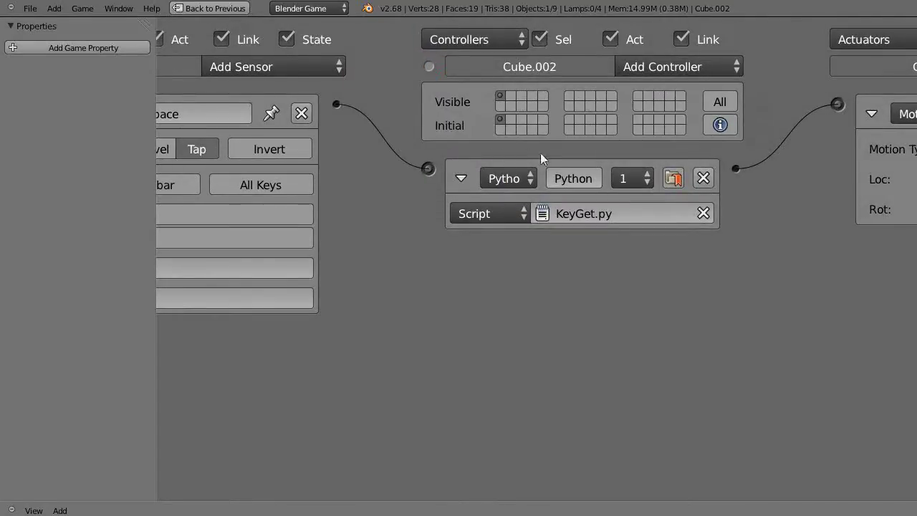
- Pin the space keyboard sensor and the RotateFive motion actuator so both are shown in every state
{"action": "right_click", "coordinate": [506, 287]}
{"action": "scroll", "coordinate": [510, 269], "scroll_direction": "down", "scroll_amount": 3}
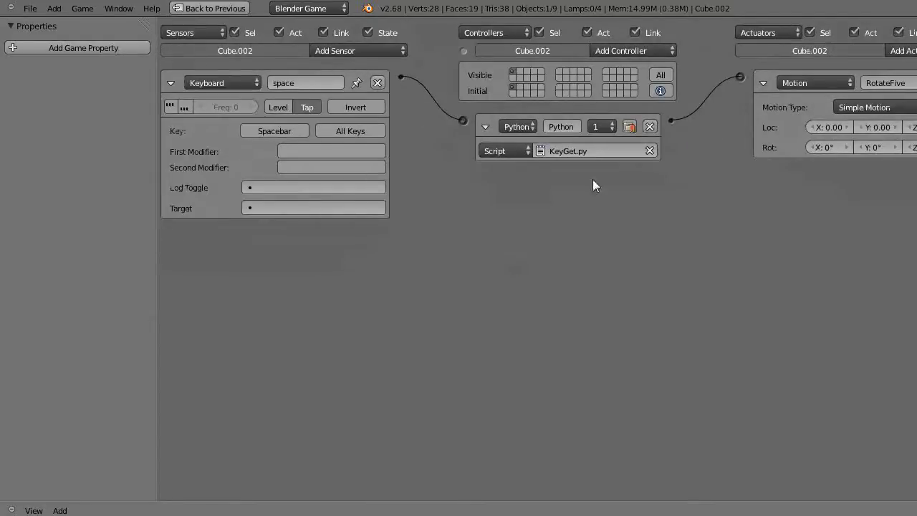
{"action": "scroll", "coordinate": [673, 219], "scroll_direction": "up", "scroll_amount": 3}
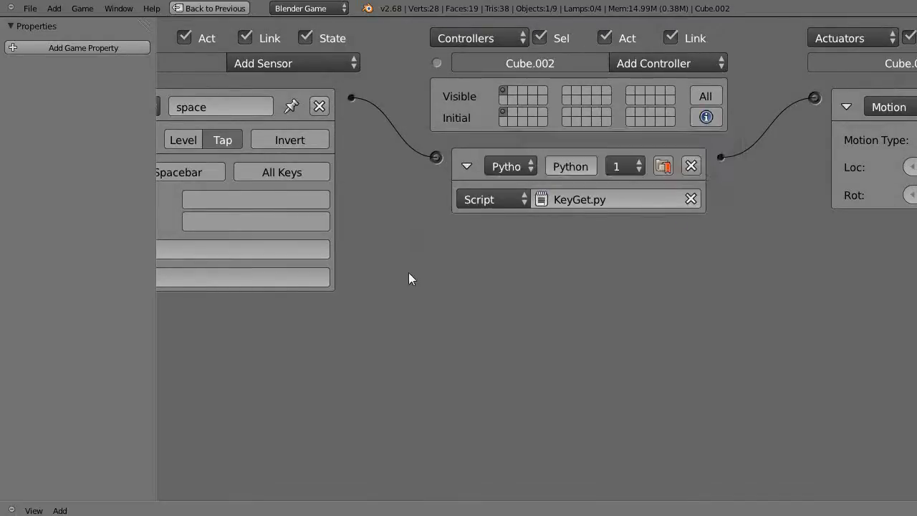
{"action": "scroll", "coordinate": [409, 273], "scroll_direction": "down", "scroll_amount": 2}
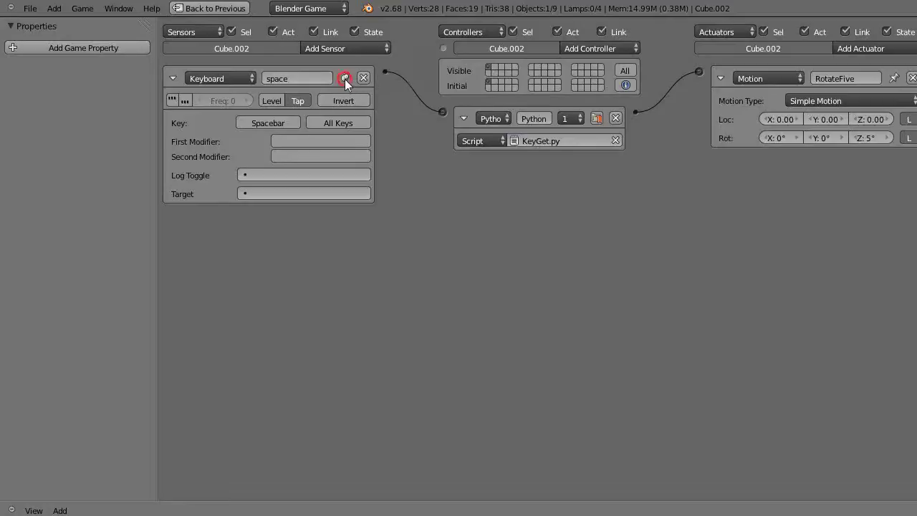
{"action": "left_click", "coordinate": [894, 79]}
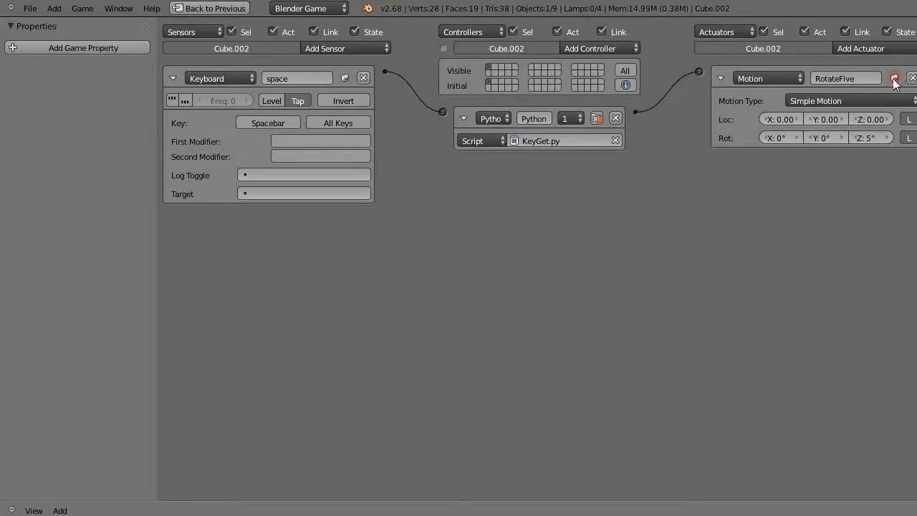
- Show state 2 and add an And controller there linking the space sensor to the RotateFive actuator
{"action": "left_click", "coordinate": [491, 68]}
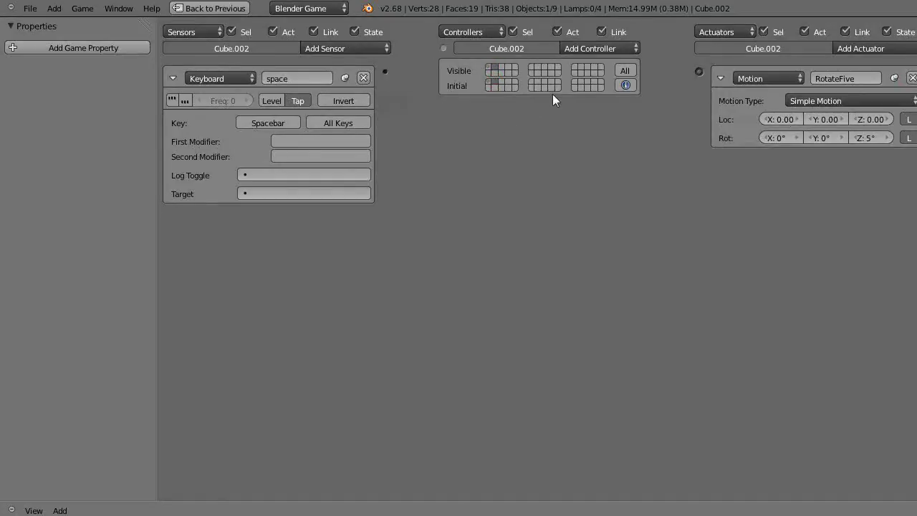
{"action": "left_click", "coordinate": [636, 49]}
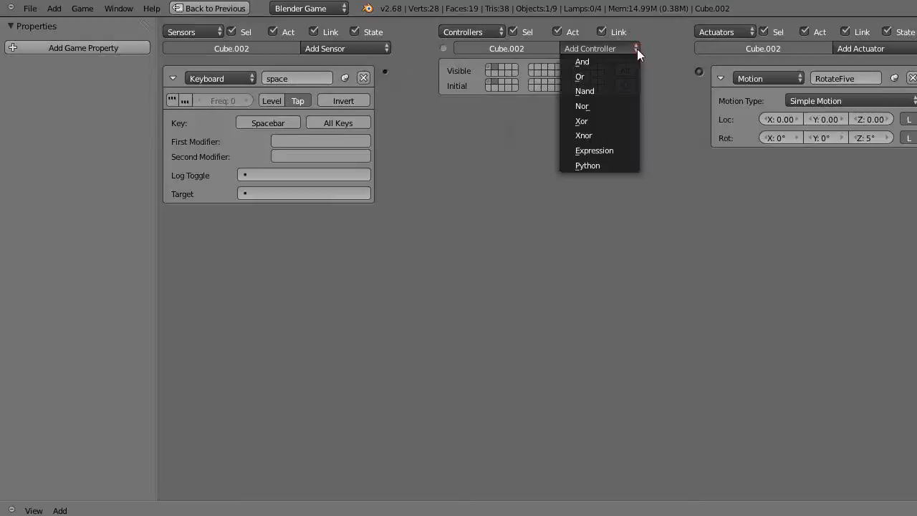
{"action": "left_click", "coordinate": [599, 61]}
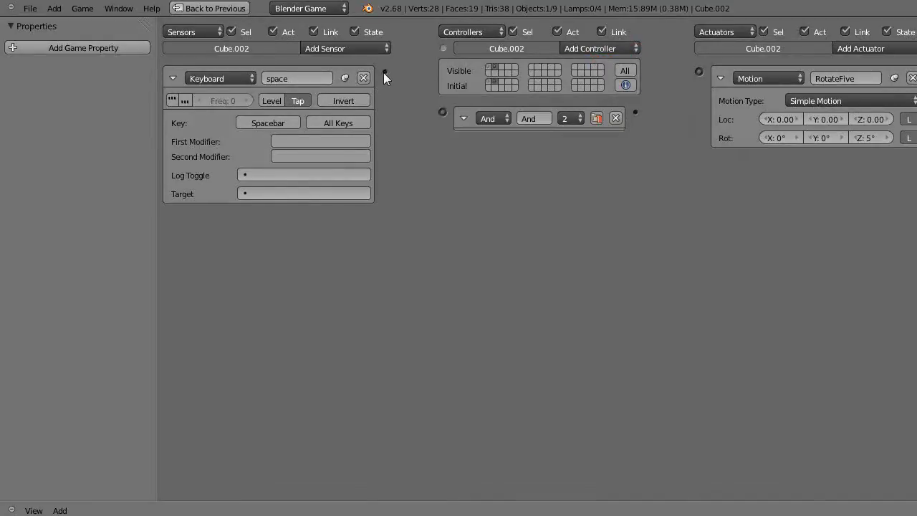
{"action": "left_click_drag", "start_coordinate": [384, 72], "coordinate": [443, 112]}
{"action": "left_click_drag", "start_coordinate": [635, 112], "coordinate": [698, 72]}
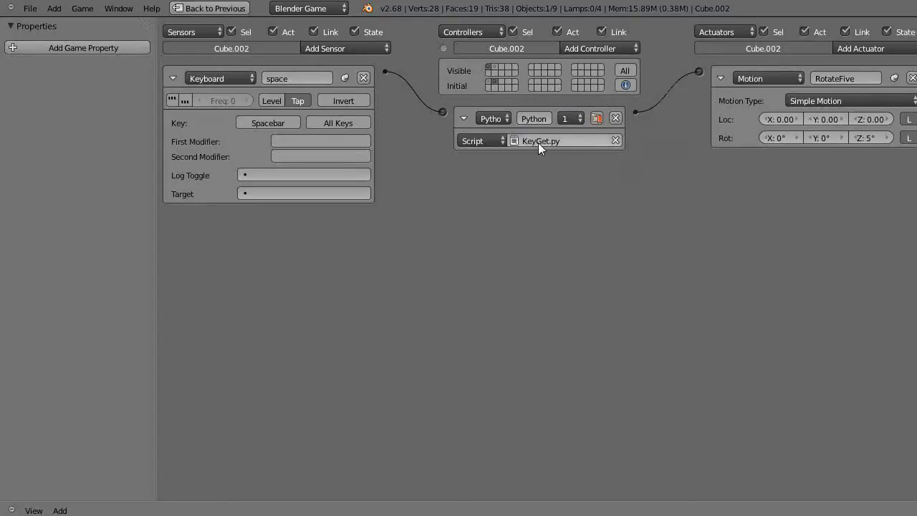
- Display state 2 with its And controller, make state 1 the initial state of Cube.002, and restore the full screen layout
{"action": "left_click", "coordinate": [493, 68]}
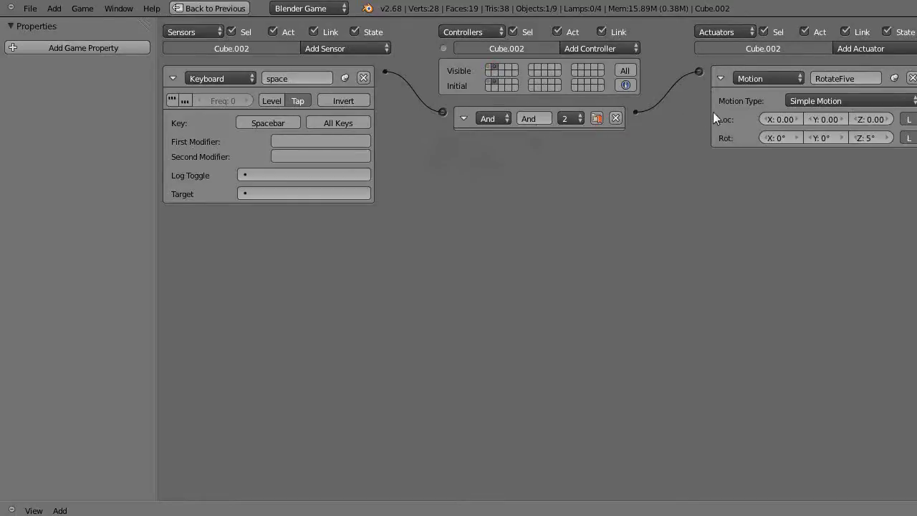
{"action": "scroll", "coordinate": [607, 155], "scroll_direction": "up", "scroll_amount": 1}
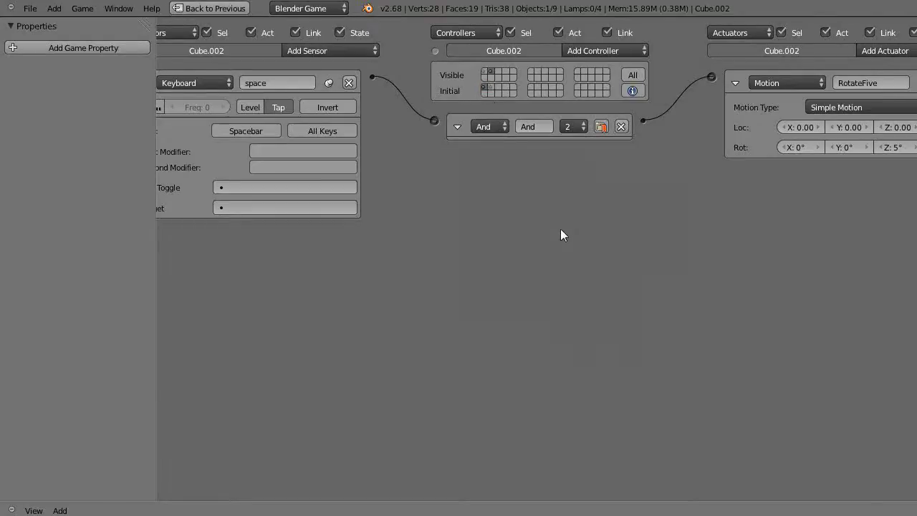
{"action": "key", "text": "ctrl+Up"}
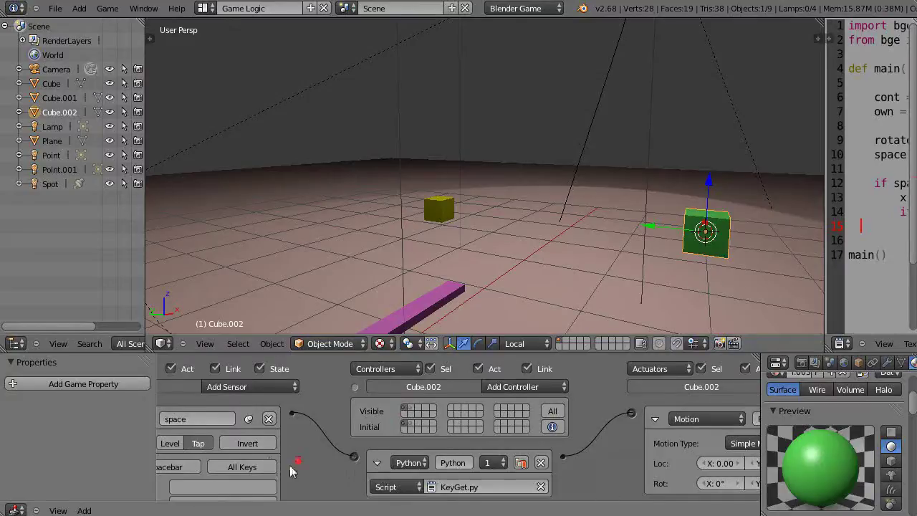
- Run the game to test how the Python controller in state 1 rotates the green cube, and stop it
{"action": "scroll", "coordinate": [292, 471], "scroll_direction": "down", "scroll_amount": 2}
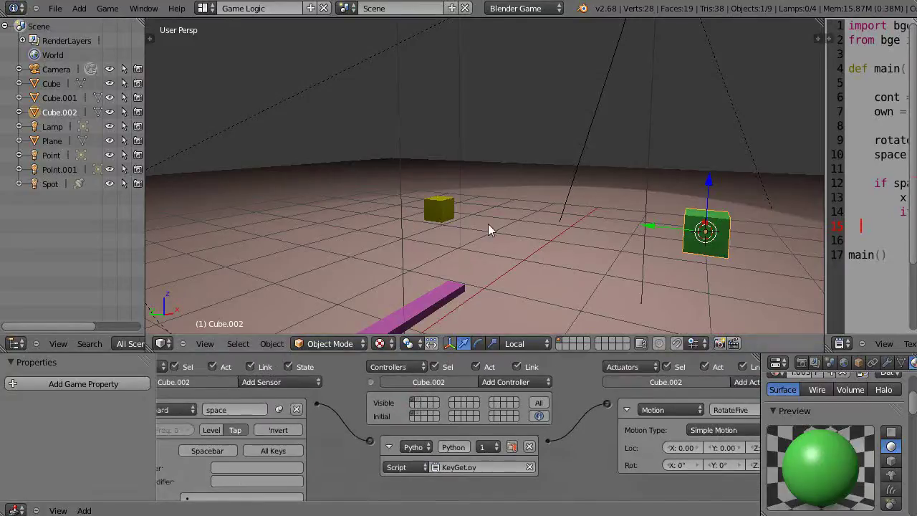
{"action": "key", "text": "p"}
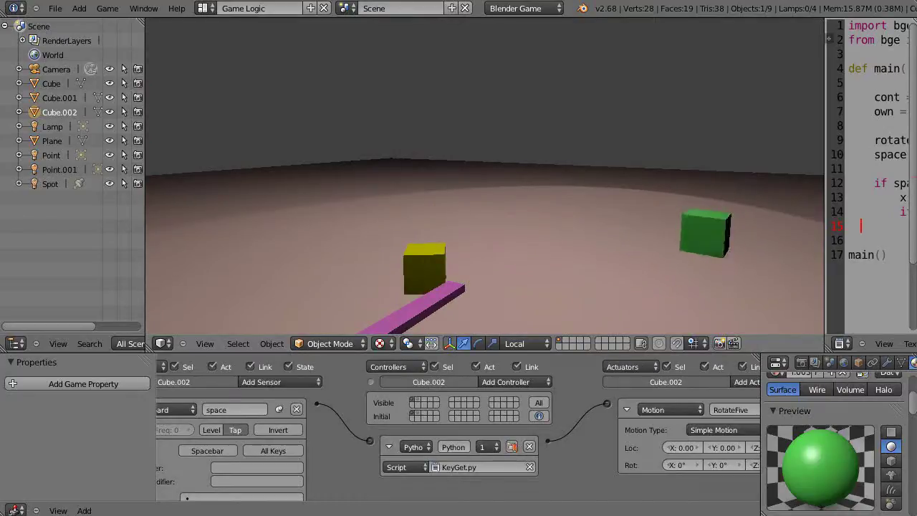
{"action": "key", "text": "Escape"}
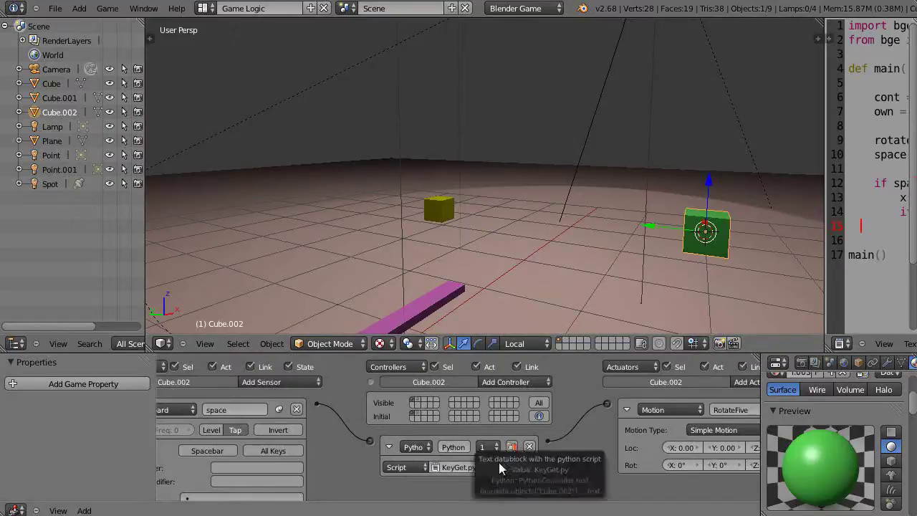
- Make state 2 both the visible and the initial state of Cube.002, and run the game to test its And controller
{"action": "left_click", "coordinate": [419, 400]}
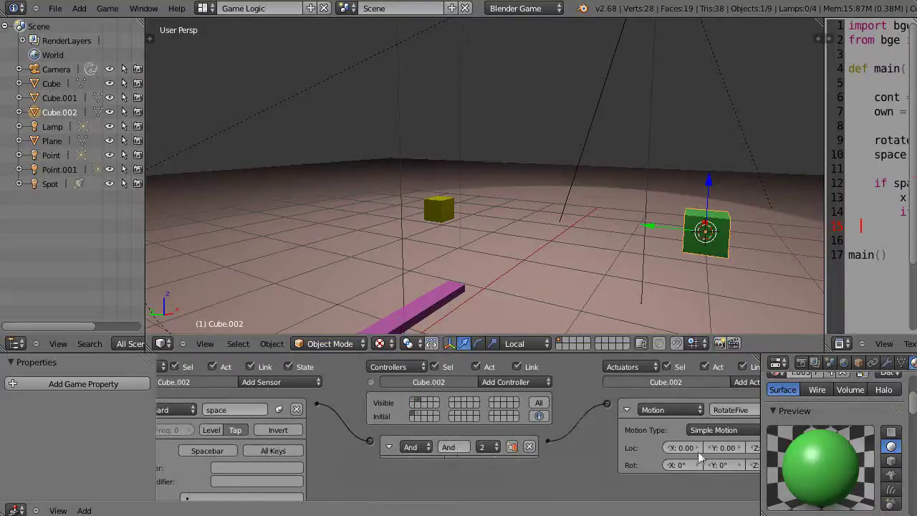
{"action": "scroll", "coordinate": [551, 492], "scroll_direction": "down", "scroll_amount": 2}
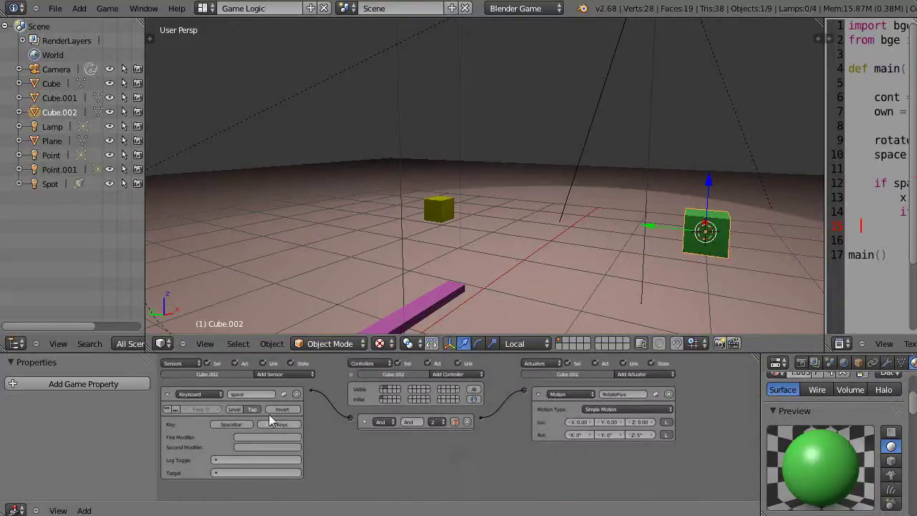
{"action": "scroll", "coordinate": [520, 451], "scroll_direction": "up", "scroll_amount": 1}
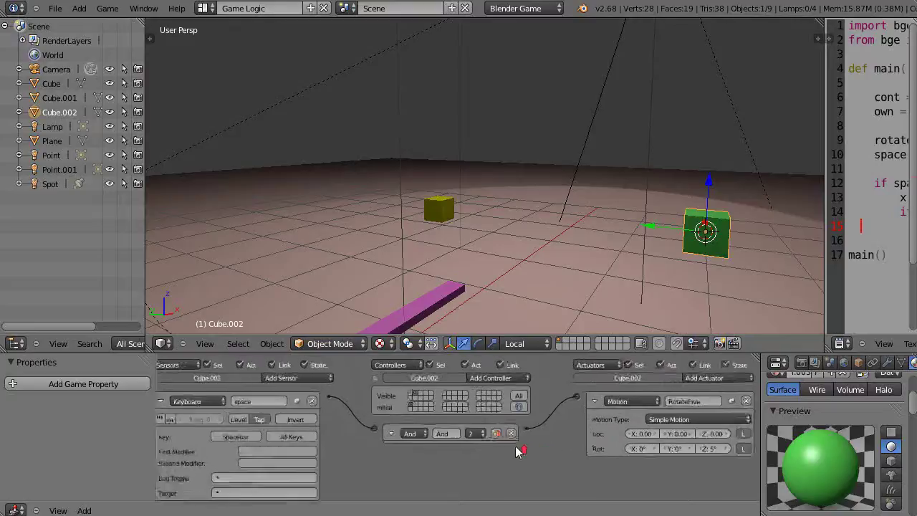
{"action": "scroll", "coordinate": [446, 448], "scroll_direction": "up", "scroll_amount": 2}
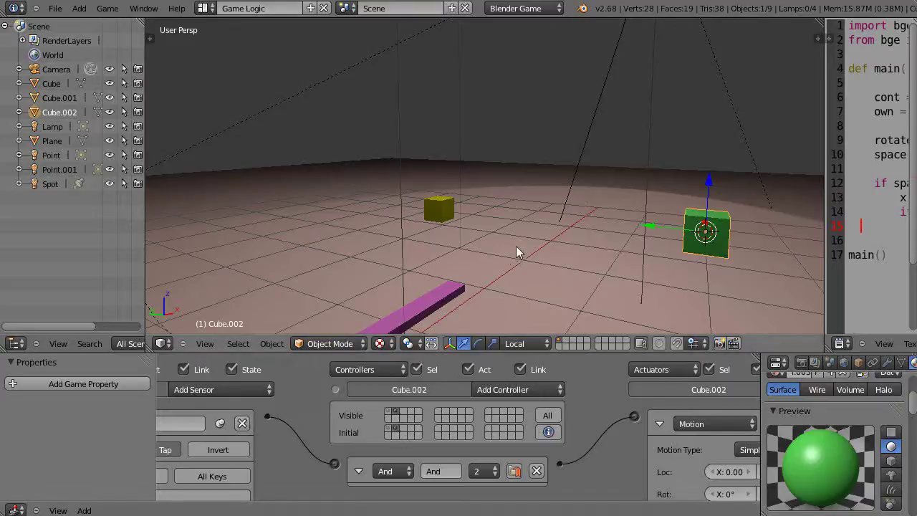
{"action": "key", "text": "p"}
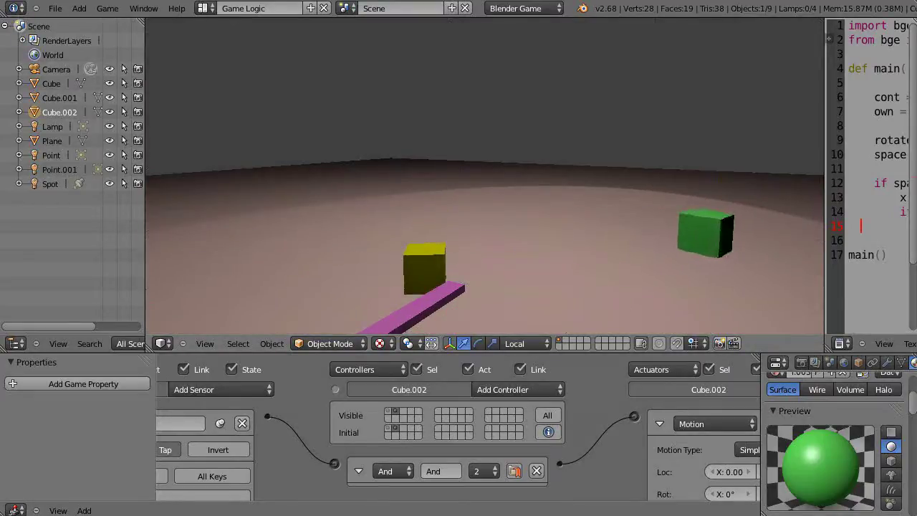
{"action": "key", "text": "Escape"}
- Switch the scene to layer 2 and back to layer 1, comparing the layers with the state grid of Cube.002
{"action": "scroll", "coordinate": [442, 376], "scroll_direction": "down", "scroll_amount": 2}
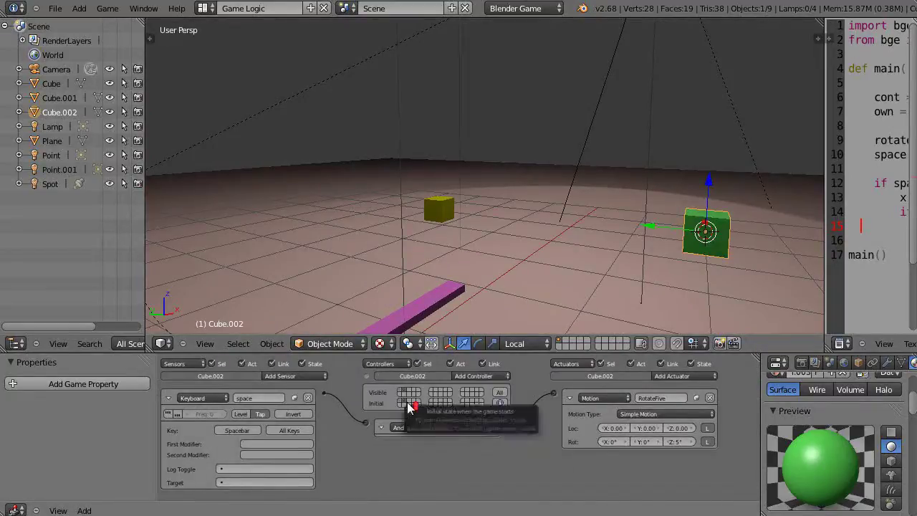
{"action": "scroll", "coordinate": [325, 447], "scroll_direction": "down", "scroll_amount": 3}
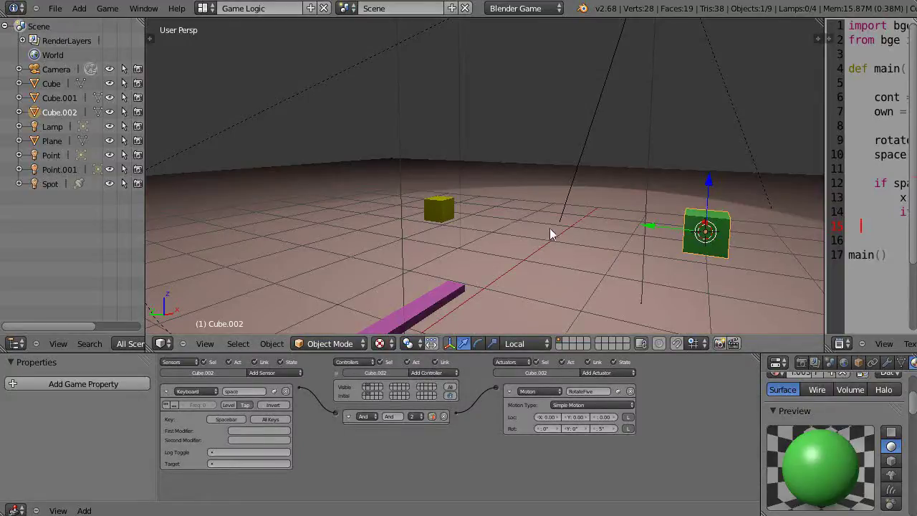
{"action": "scroll", "coordinate": [551, 229], "scroll_direction": "down", "scroll_amount": 6}
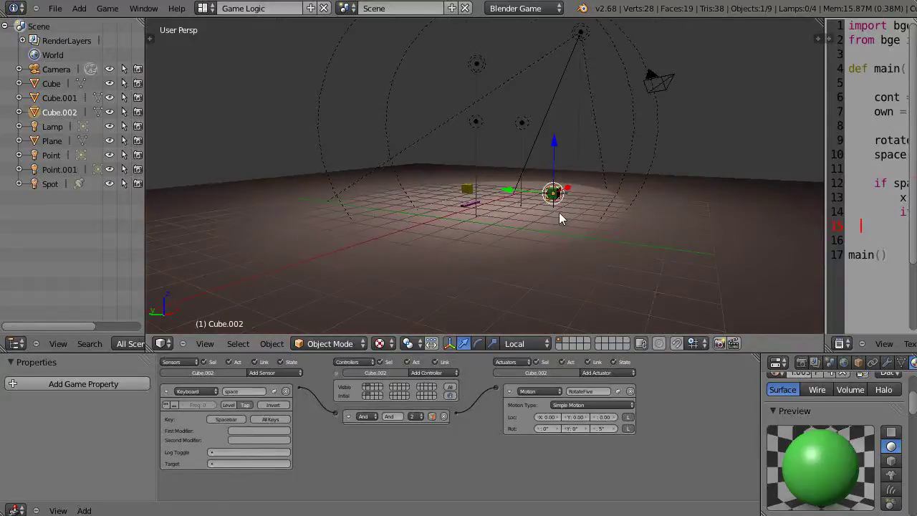
{"action": "scroll", "coordinate": [559, 212], "scroll_direction": "up", "scroll_amount": 5}
{"action": "middle_click_drag", "start_coordinate": [561, 261], "coordinate": [507, 240]}
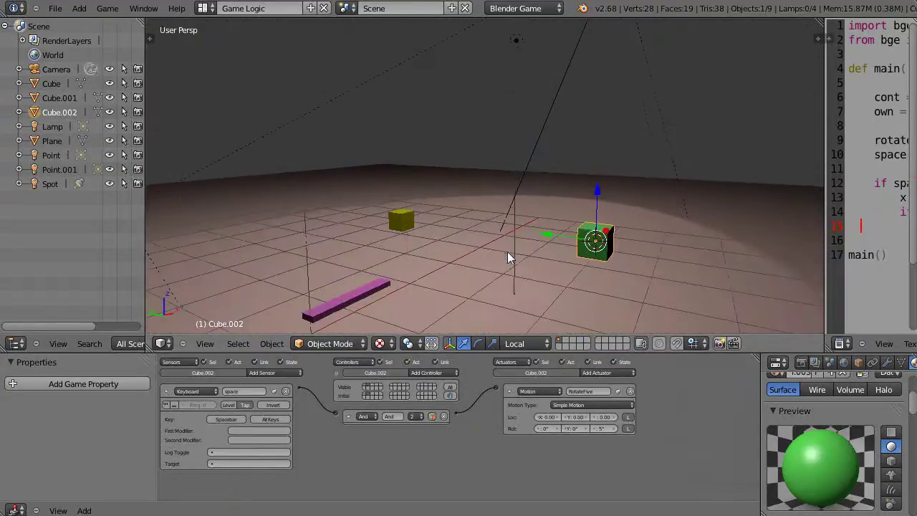
{"action": "left_click", "coordinate": [565, 343]}
{"action": "left_click", "coordinate": [559, 343]}
{"action": "scroll", "coordinate": [541, 269], "scroll_direction": "down", "scroll_amount": 2}
{"action": "scroll", "coordinate": [459, 421], "scroll_direction": "up", "scroll_amount": 4}
{"action": "scroll", "coordinate": [459, 421], "scroll_direction": "up", "scroll_amount": 2}
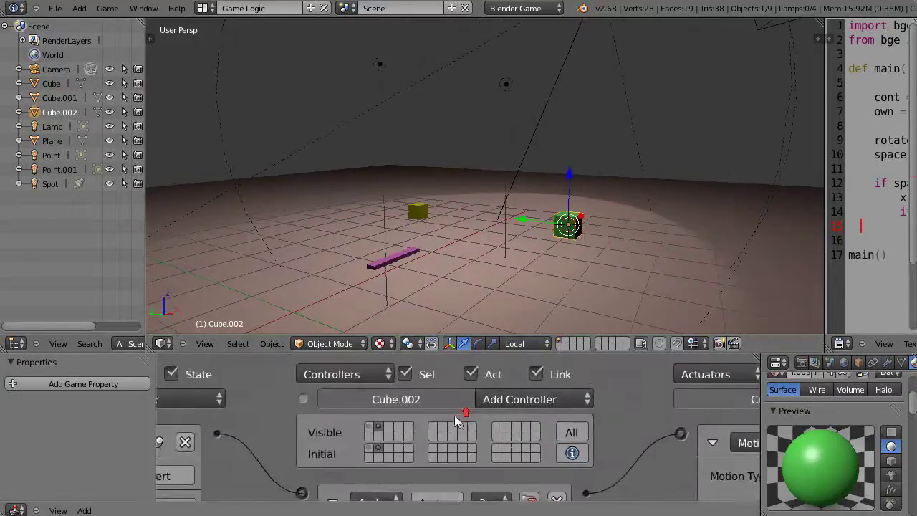
{"action": "scroll", "coordinate": [389, 435], "scroll_direction": "down", "scroll_amount": 2}
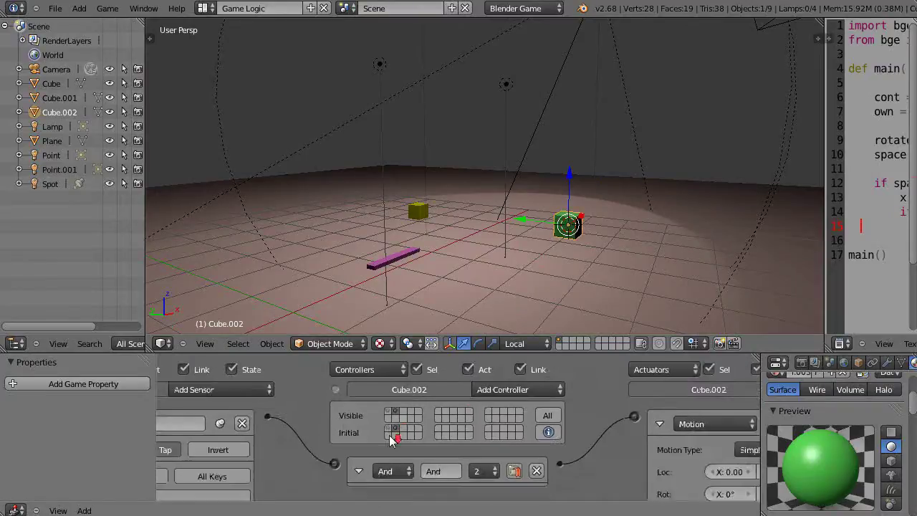
{"action": "scroll", "coordinate": [419, 425], "scroll_direction": "down", "scroll_amount": 1}
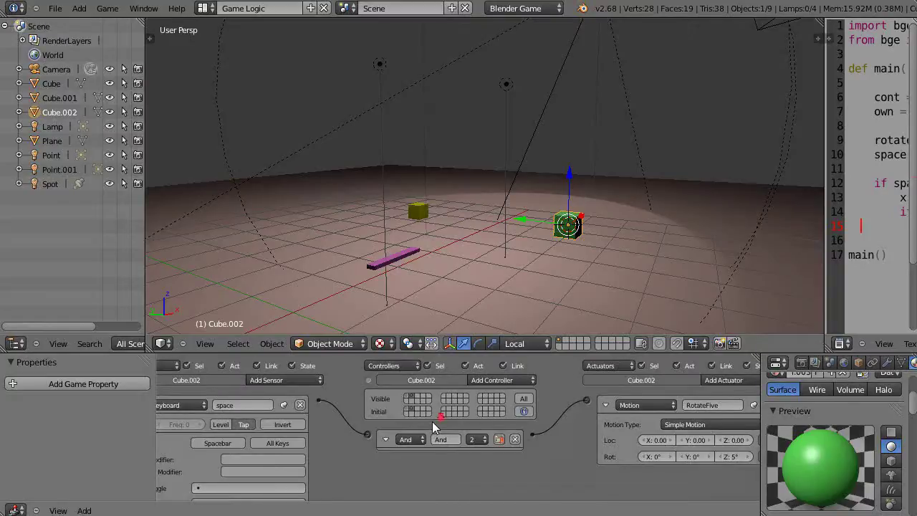
{"action": "scroll", "coordinate": [432, 421], "scroll_direction": "down", "scroll_amount": 1}
{"action": "scroll", "coordinate": [379, 466], "scroll_direction": "up", "scroll_amount": 1}
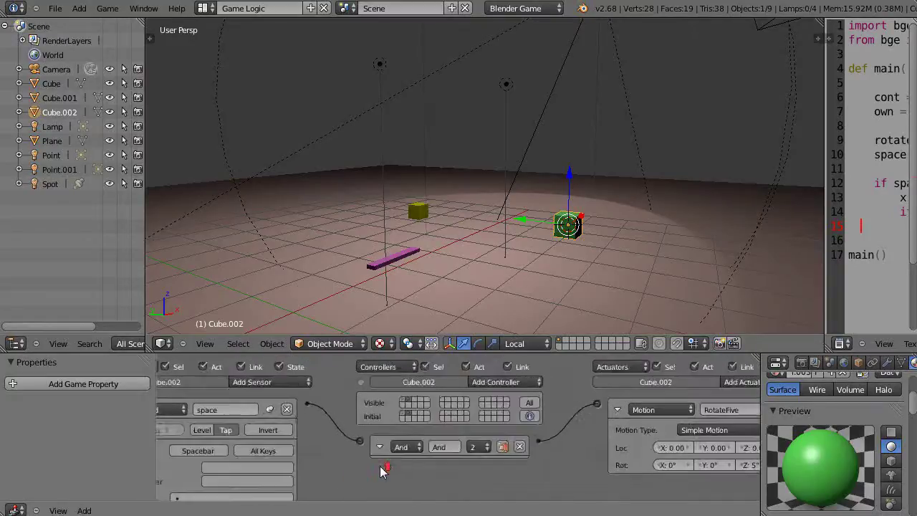
{"action": "scroll", "coordinate": [380, 465], "scroll_direction": "up", "scroll_amount": 1}
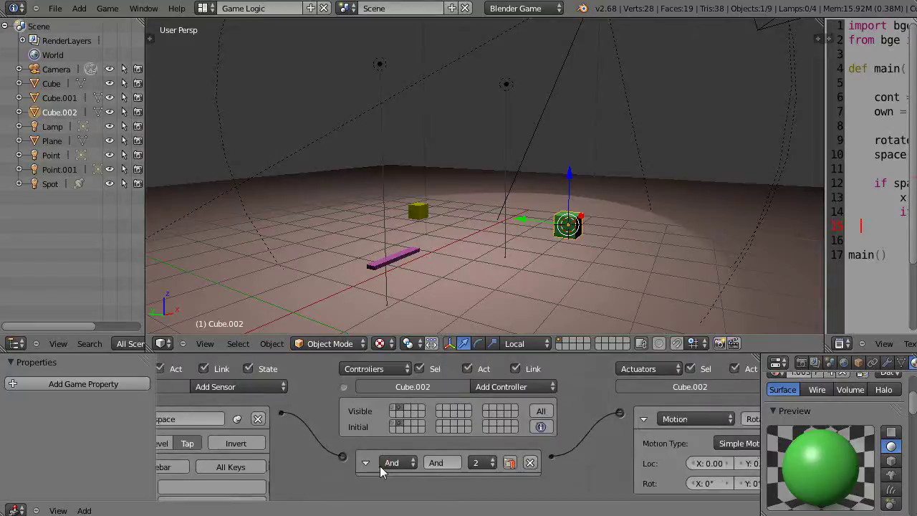
{"action": "scroll", "coordinate": [380, 465], "scroll_direction": "down", "scroll_amount": 1}
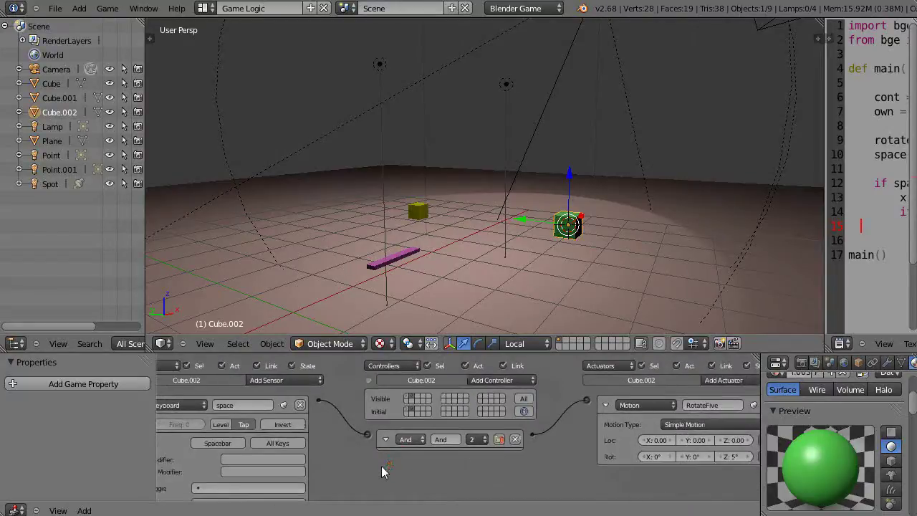
{"action": "scroll", "coordinate": [383, 472], "scroll_direction": "up", "scroll_amount": 1}
{"action": "scroll", "coordinate": [385, 469], "scroll_direction": "down", "scroll_amount": 1}
{"action": "scroll", "coordinate": [457, 476], "scroll_direction": "up", "scroll_amount": 1}
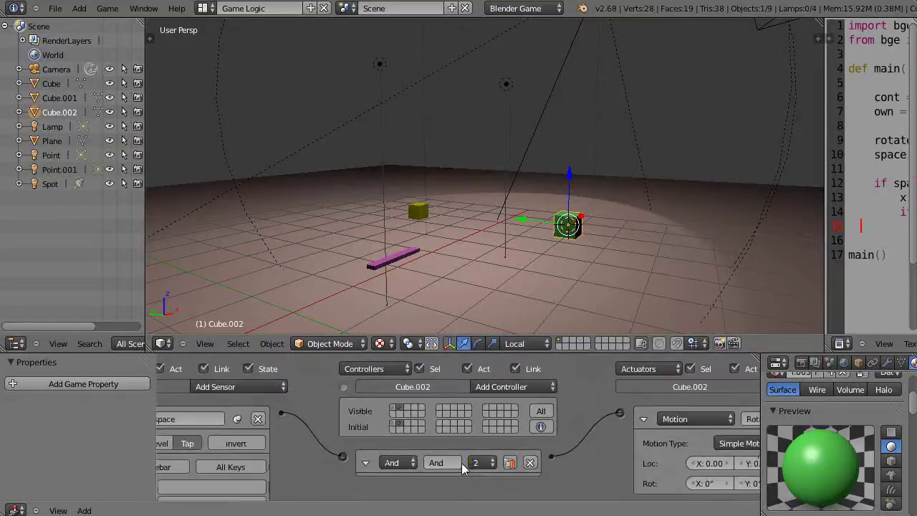
{"action": "scroll", "coordinate": [551, 419], "scroll_direction": "down", "scroll_amount": 2}
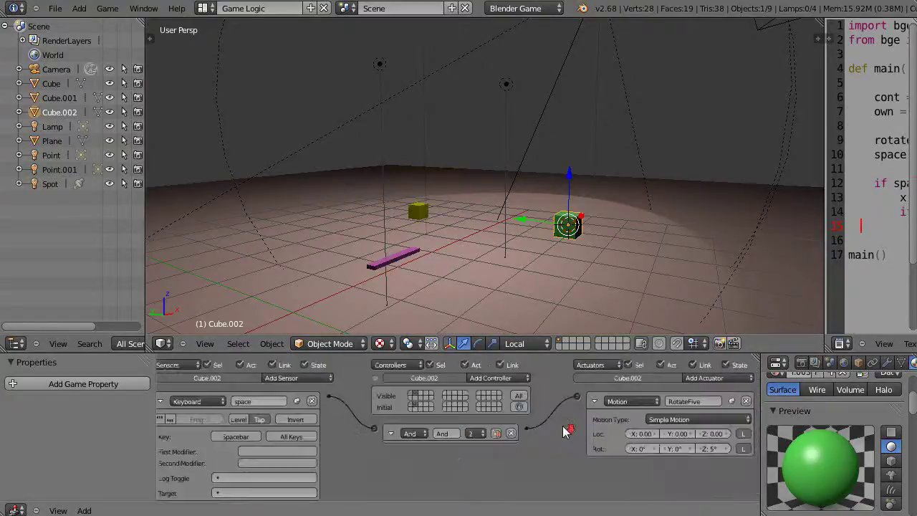